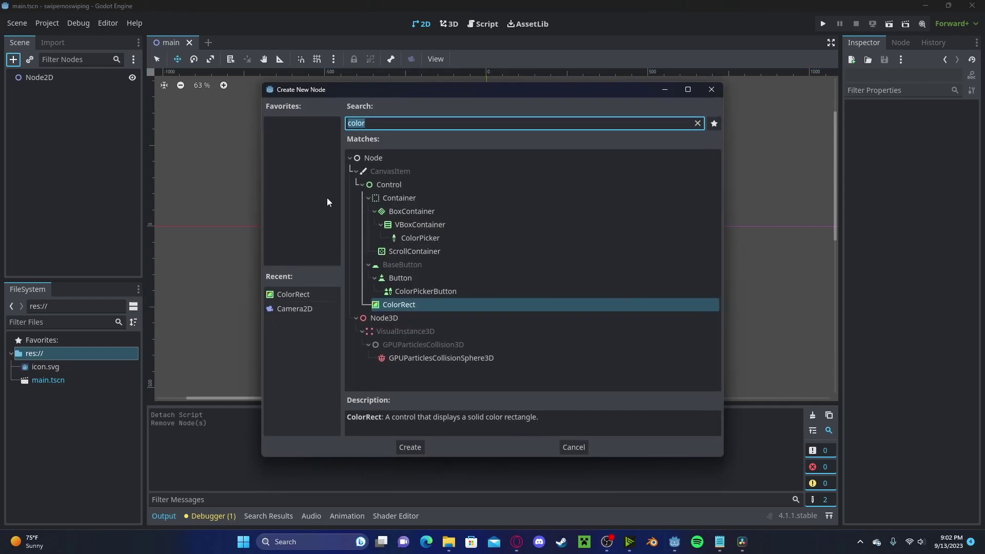
Step: Add a Camera2D node under Node2D and begin attaching a new script to it
{"action": "type", "text": "camera"}
{"action": "key", "text": "Return"}
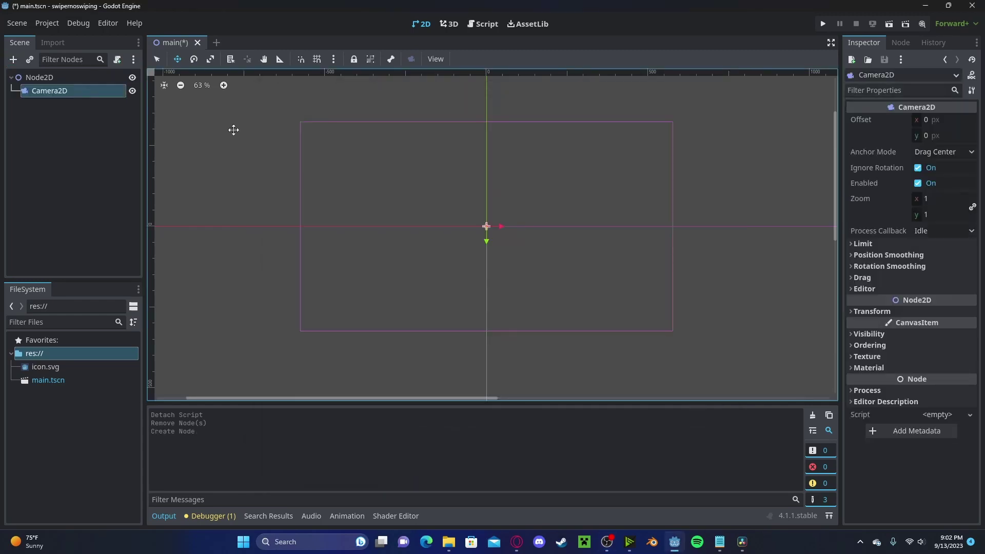
{"action": "left_click", "coordinate": [117, 59]}
Step: Create the swipedetector.gd script and delete its template _ready function
{"action": "type", "text": "se"}
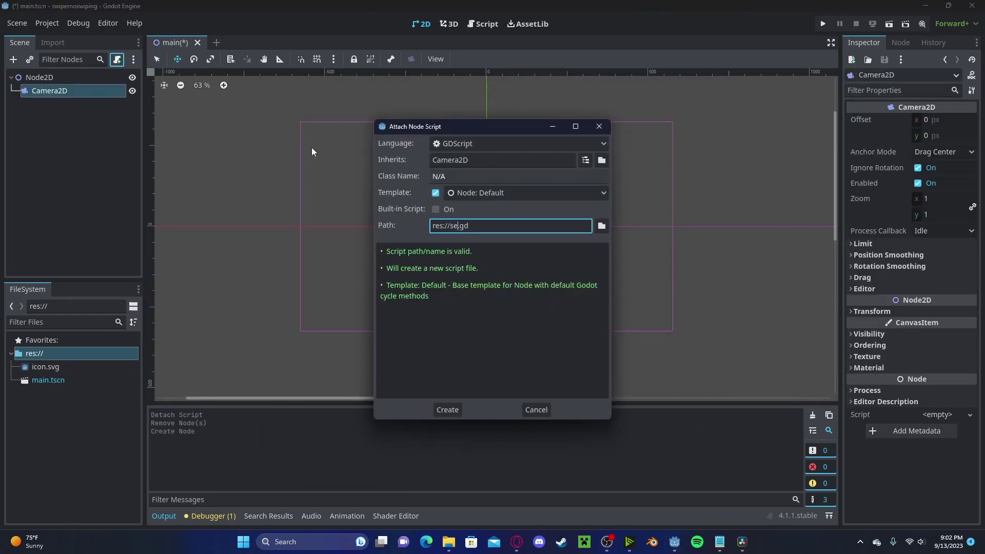
{"action": "type", "text": "ipedetector"}
{"action": "key", "text": "Return"}
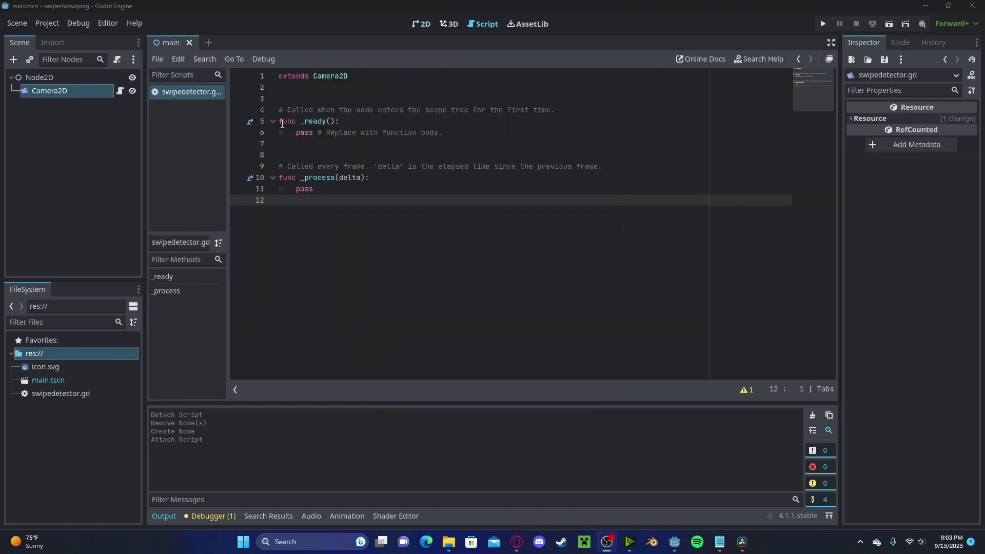
{"action": "left_click_drag", "start_coordinate": [279, 144], "coordinate": [256, 95]}
{"action": "key", "text": "BackSpace"}
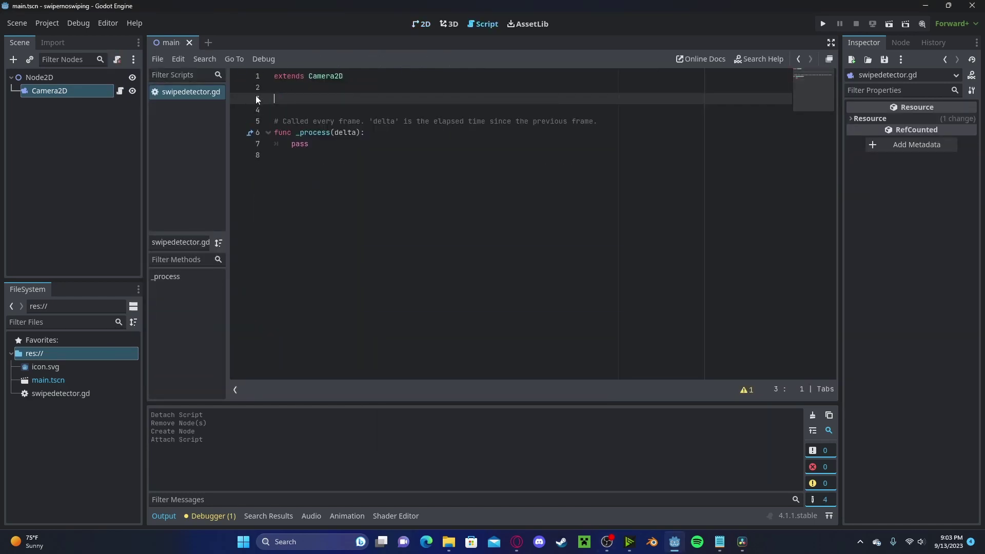
Step: Declare var length = 50, startPos and curPos as Vector2, and swiping = false
{"action": "type", "text": "var length"}
{"action": "type", "text": "= 50"}
{"action": "key", "text": "Return"}
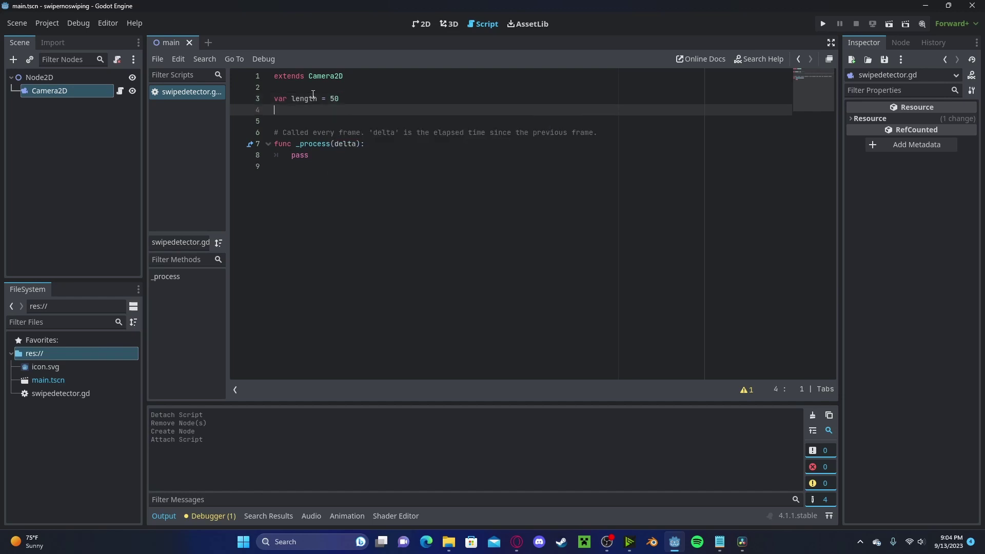
{"action": "type", "text": "var start"}
{"action": "type", "text": "Pos: Vector"}
{"action": "key", "text": "Return"}
{"action": "key", "text": "Return"}
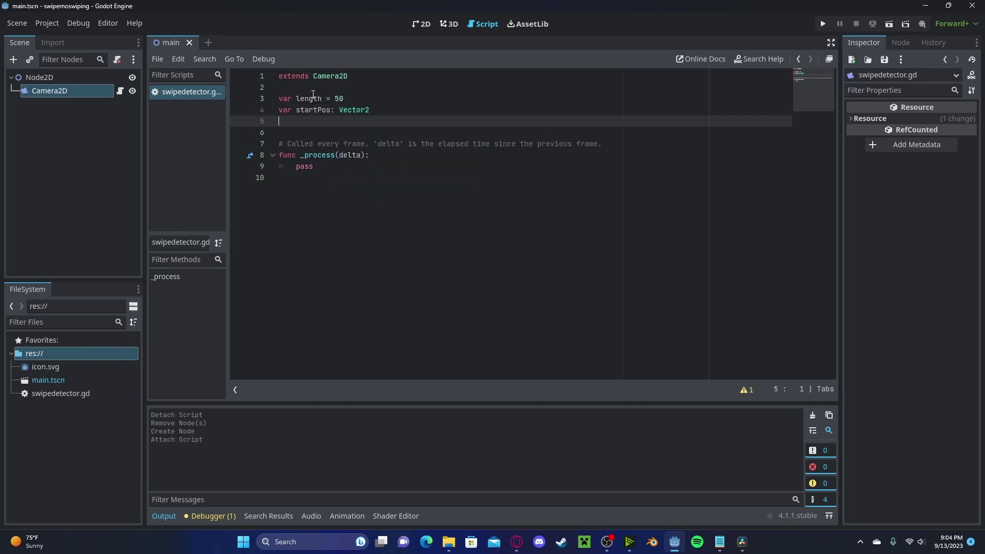
{"action": "type", "text": "var curPos: "}
{"action": "type", "text": "V"}
{"action": "key", "text": "Down"}
{"action": "key", "text": "Return"}
{"action": "key", "text": "Return"}
{"action": "type", "text": "var swiping = f"}
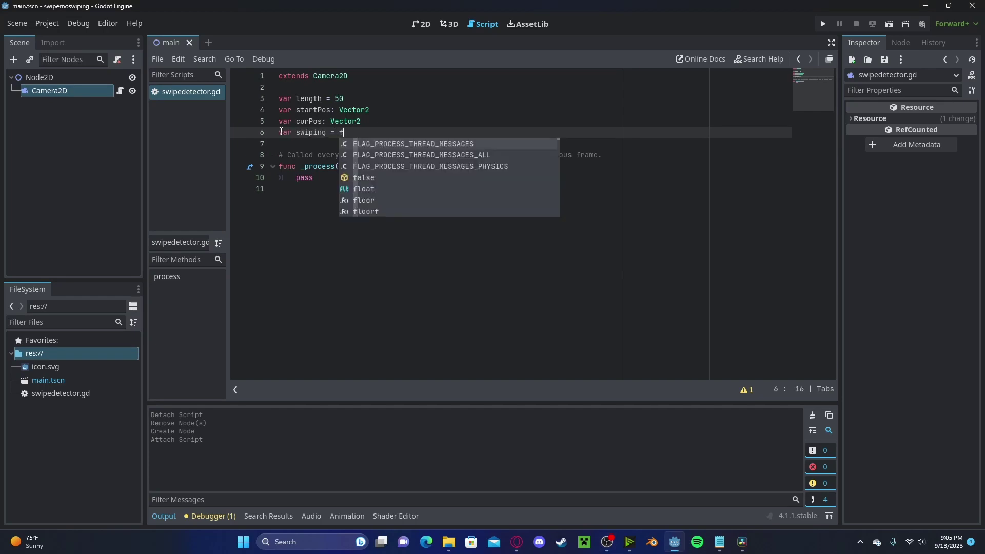
{"action": "type", "text": "alse"}
{"action": "key", "text": "Return"}
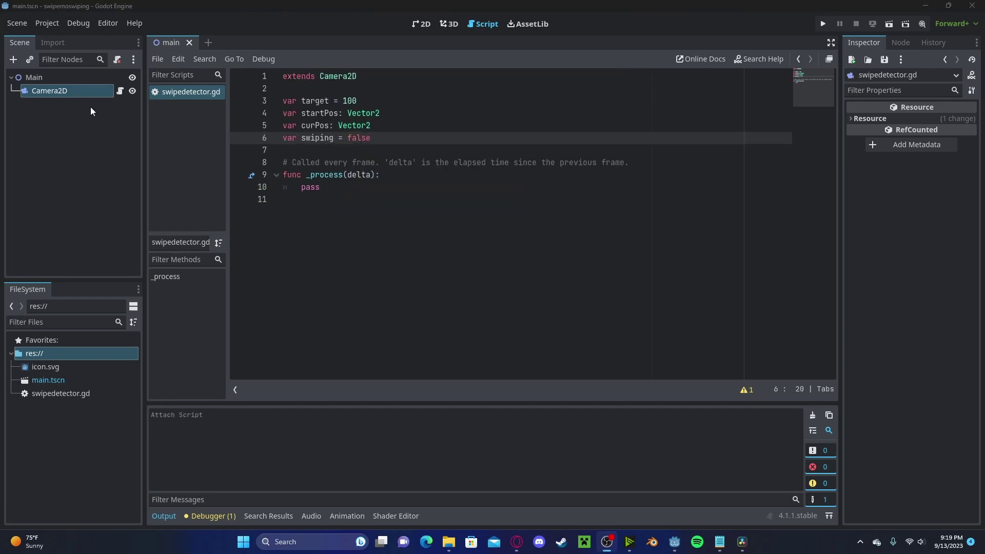
{"action": "left_click", "coordinate": [46, 24]}
{"action": "left_click", "coordinate": [57, 39]}
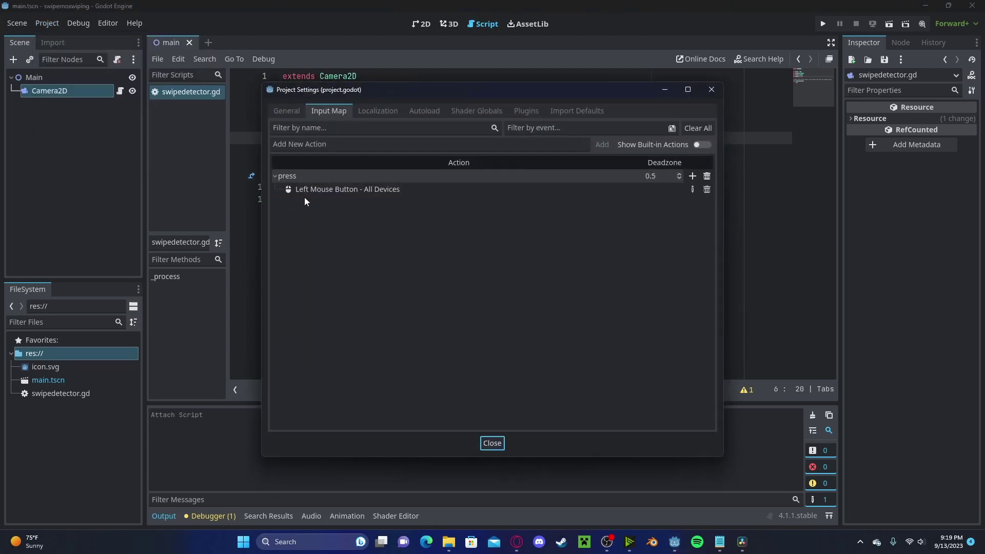
{"action": "left_click", "coordinate": [491, 443]}
Step: Replace pass in _process with if Input.is_action_just_pressed("press"):
{"action": "left_click", "coordinate": [334, 193]}
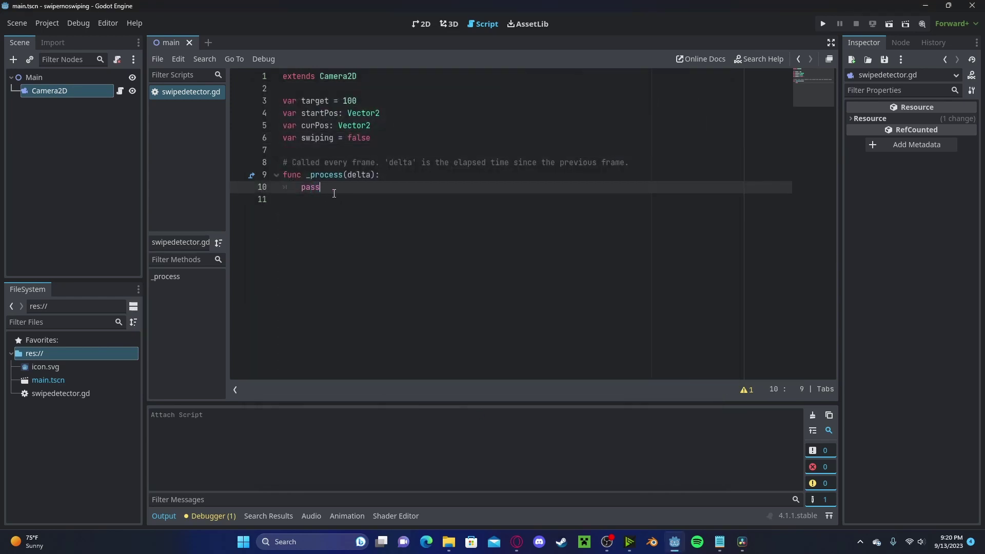
{"action": "key", "text": "BackSpace"}
{"action": "key", "text": "BackSpace"}
{"action": "key", "text": "BackSpace"}
{"action": "key", "text": "BackSpace"}
{"action": "type", "text": "if In"}
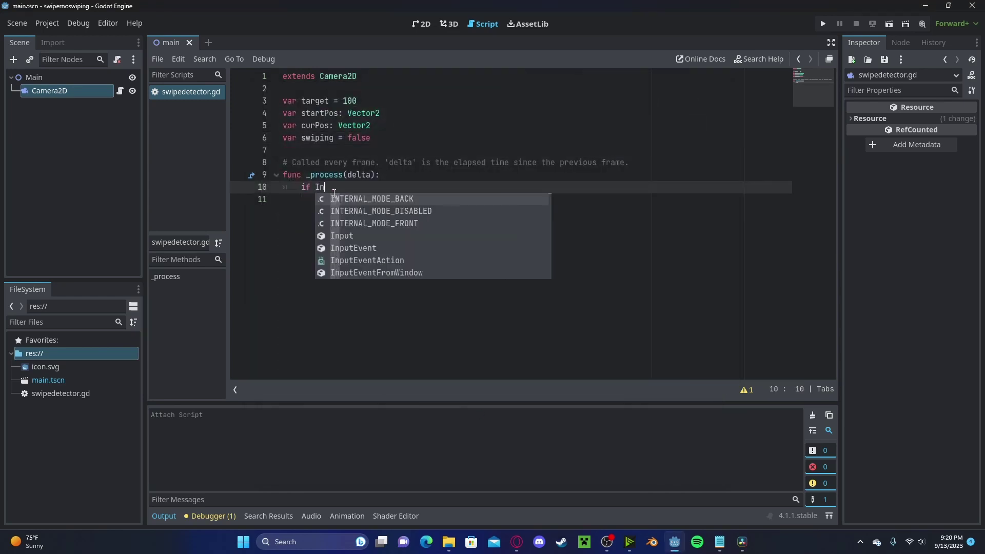
{"action": "type", "text": "p"}
{"action": "key", "text": "Return"}
{"action": "type", "text": "."}
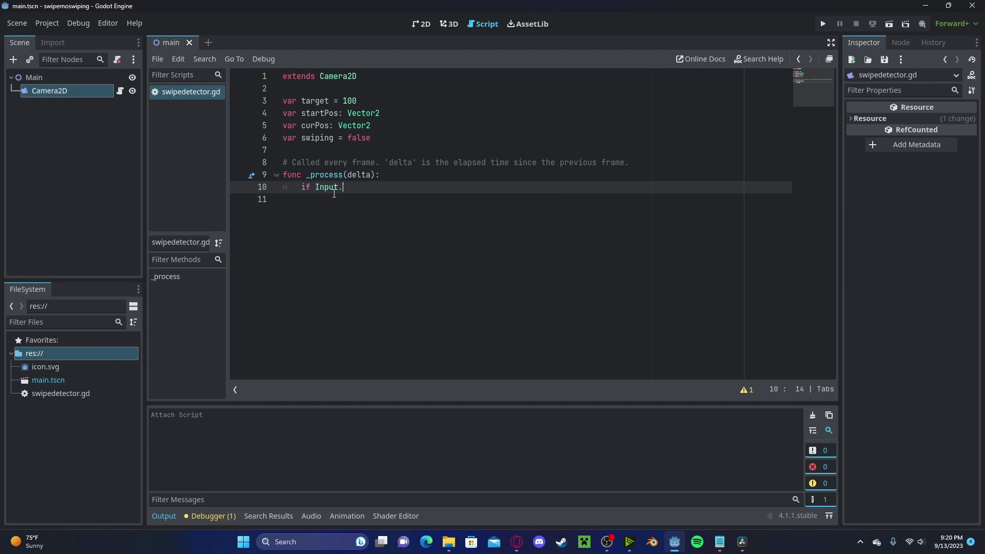
{"action": "type", "text": "is_a"}
{"action": "key", "text": "Return"}
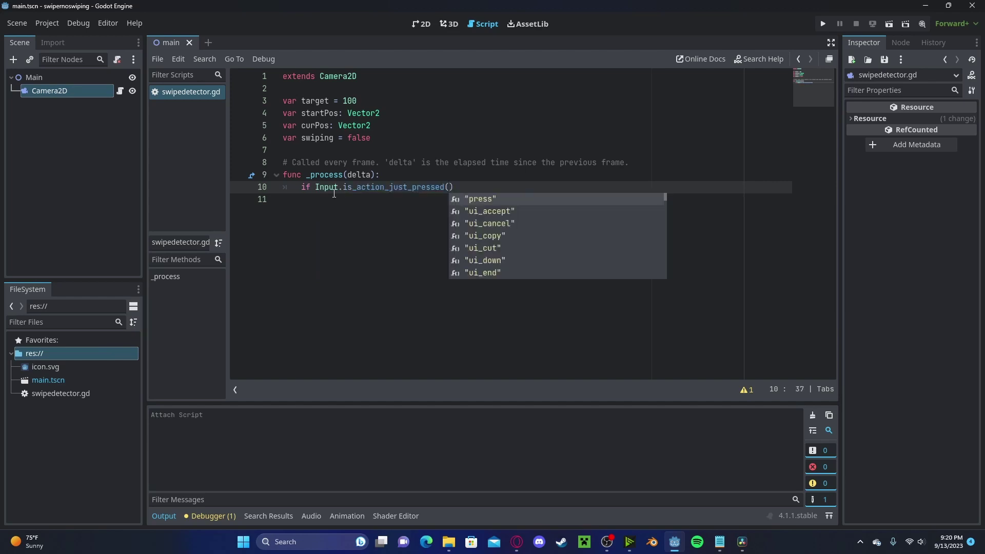
{"action": "key", "text": "Return"}
{"action": "type", "text": ":"}
{"action": "key", "text": "Return"}
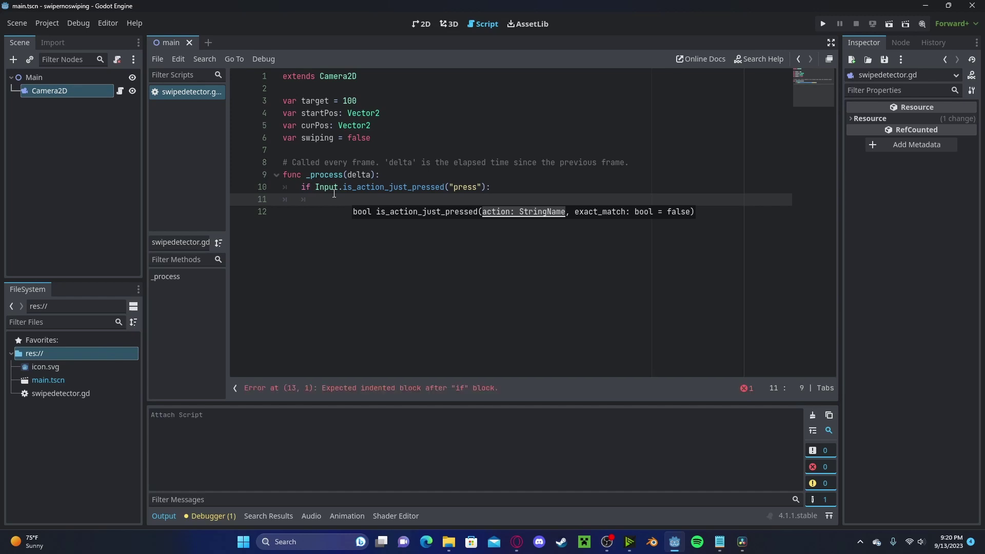
Step: When not swiping, set swiping = true and startPos = get_global_mouse_position()
{"action": "type", "text": "if !swip"}
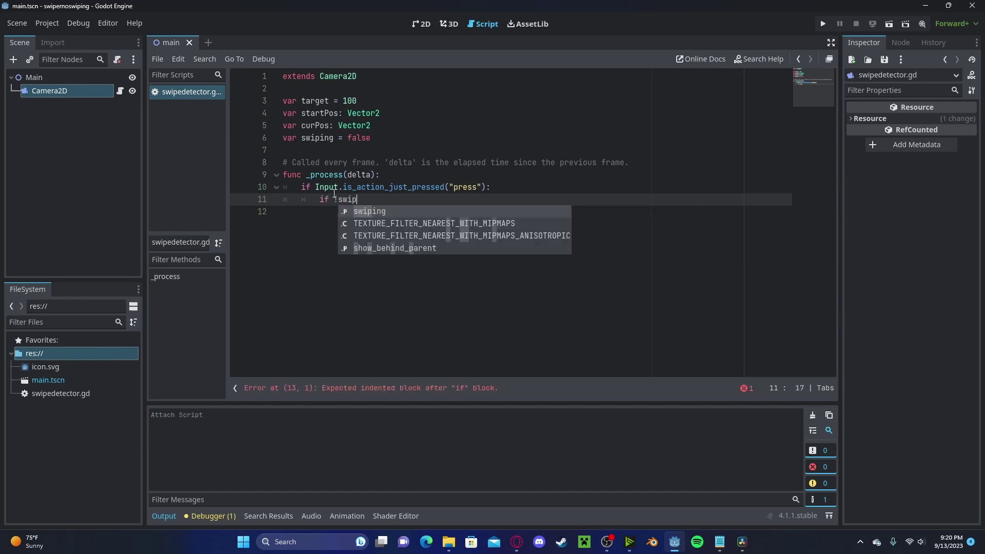
{"action": "type", "text": "ing:"}
{"action": "key", "text": "Return"}
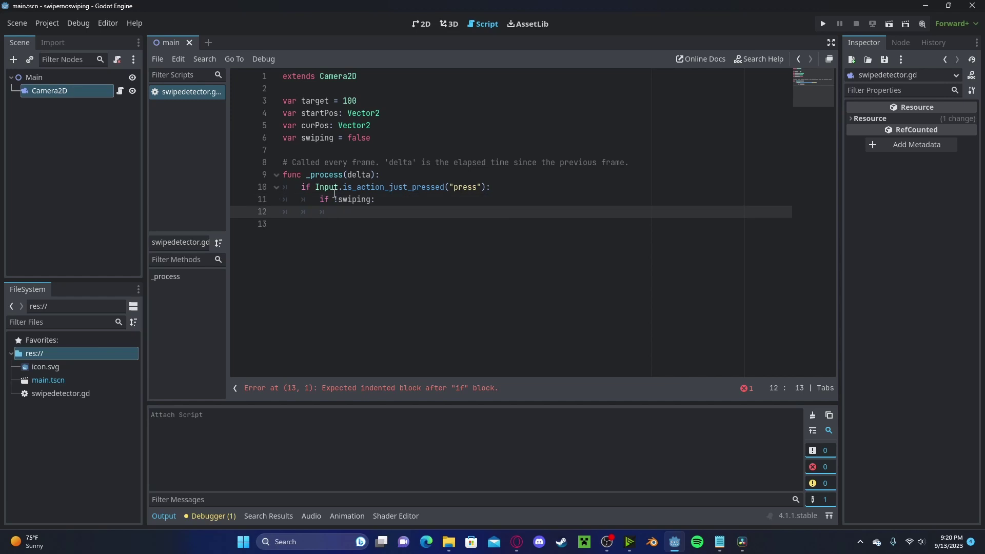
{"action": "type", "text": "swiping = true"}
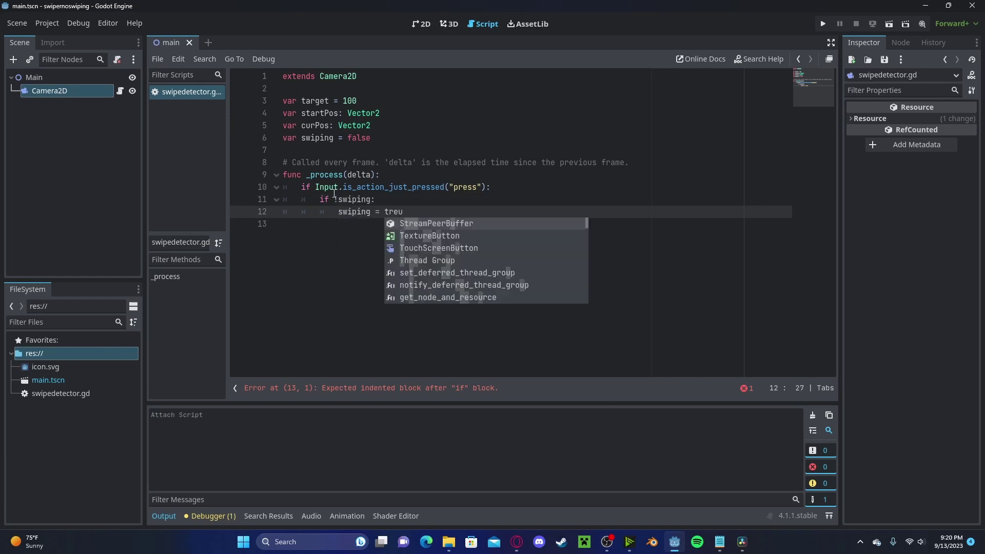
{"action": "key", "text": "Return"}
{"action": "key", "text": "Return"}
{"action": "type", "text": "start"}
{"action": "key", "text": "Return"}
{"action": "type", "text": "get_g"}
{"action": "key", "text": "Return"}
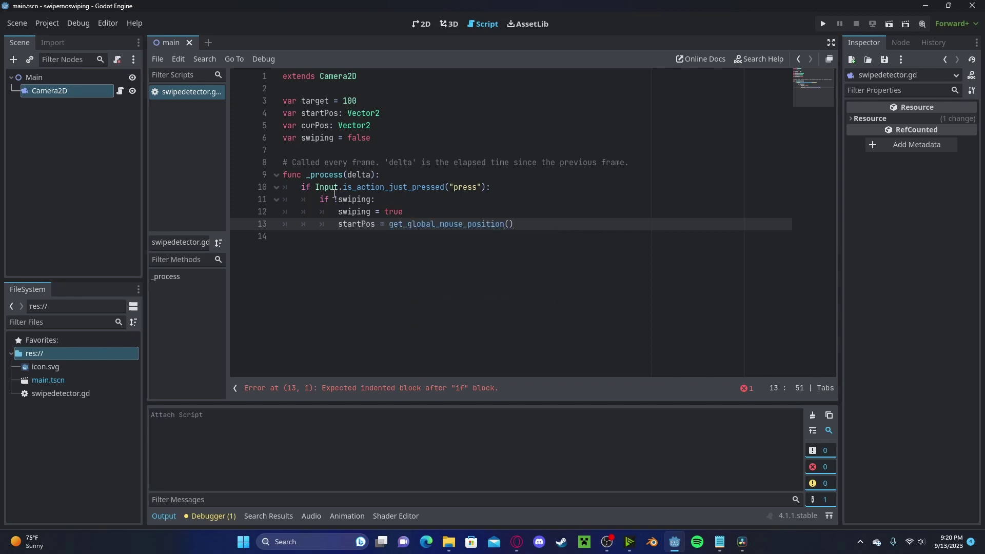
{"action": "key", "text": "Return"}
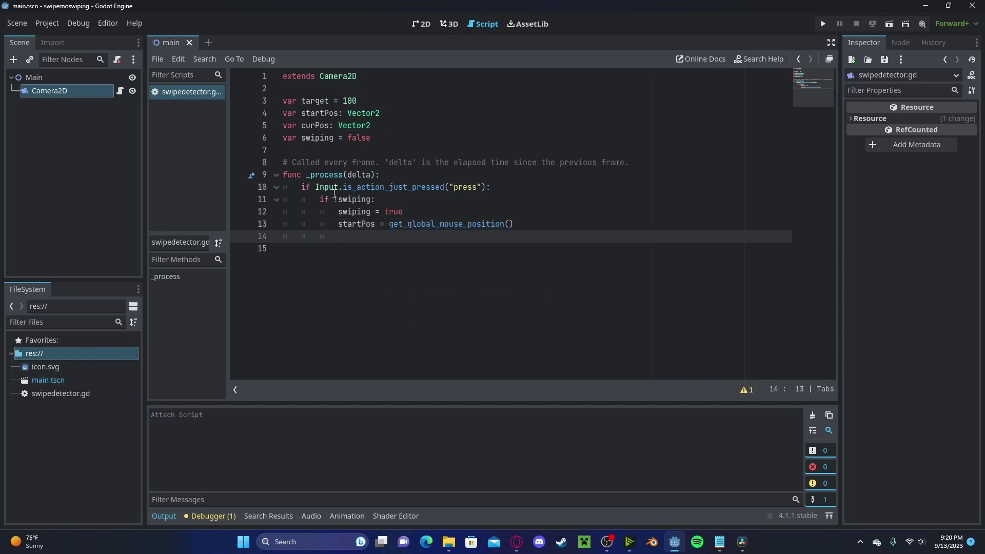
Step: Print "Start Position:" with startPos, then begin another outer-level Input action check
{"action": "type", "text": "print(\"Start Position:\""}
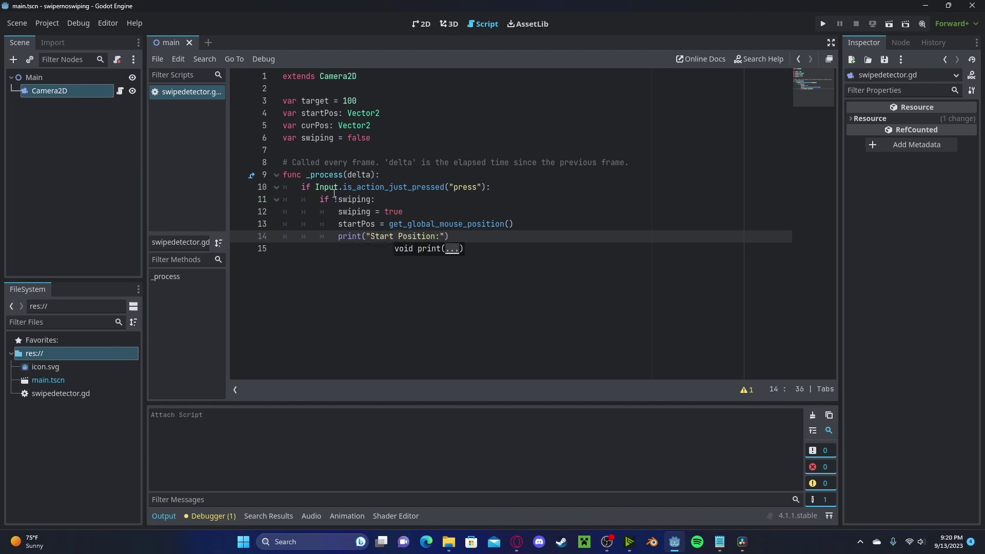
{"action": "type", "text": " \", startP"}
{"action": "key", "text": "Return"}
{"action": "key", "text": "Return"}
{"action": "key", "text": "BackSpace"}
{"action": "key", "text": "BackSpace"}
{"action": "type", "text": "if Input.isact"}
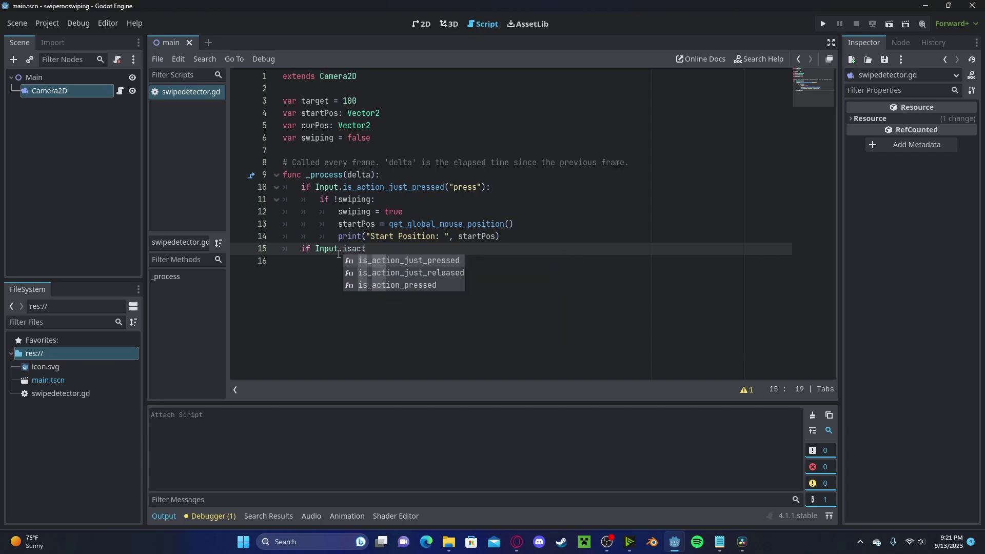
Step: Complete the check as Input.is_action_pressed("press") with a nested if swiping: block
{"action": "key", "text": "Down"}
{"action": "key", "text": "Down"}
{"action": "key", "text": "Return"}
{"action": "key", "text": "Return"}
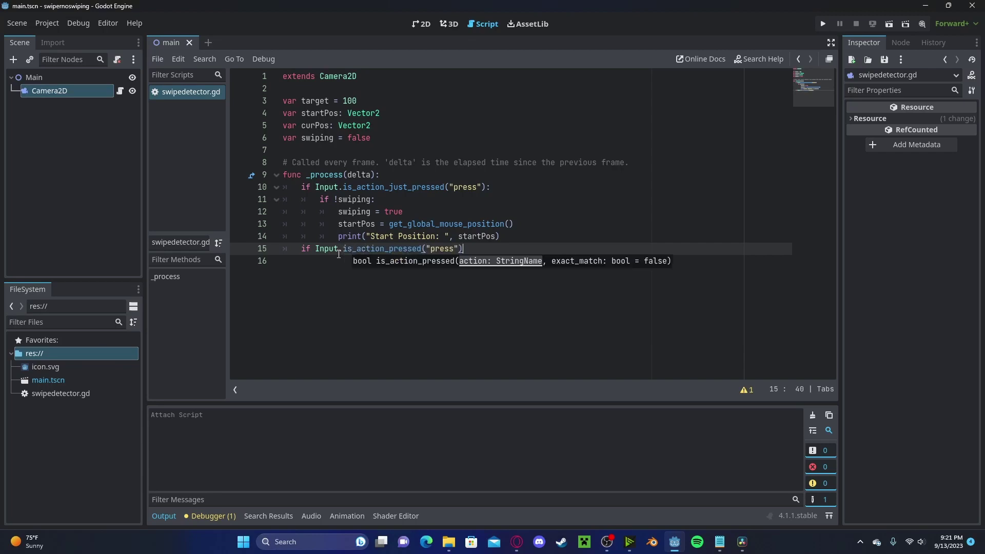
{"action": "type", "text": ":"}
{"action": "key", "text": "Return"}
{"action": "type", "text": "if swiping:"}
{"action": "key", "text": "Return"}
{"action": "key", "text": "Return"}
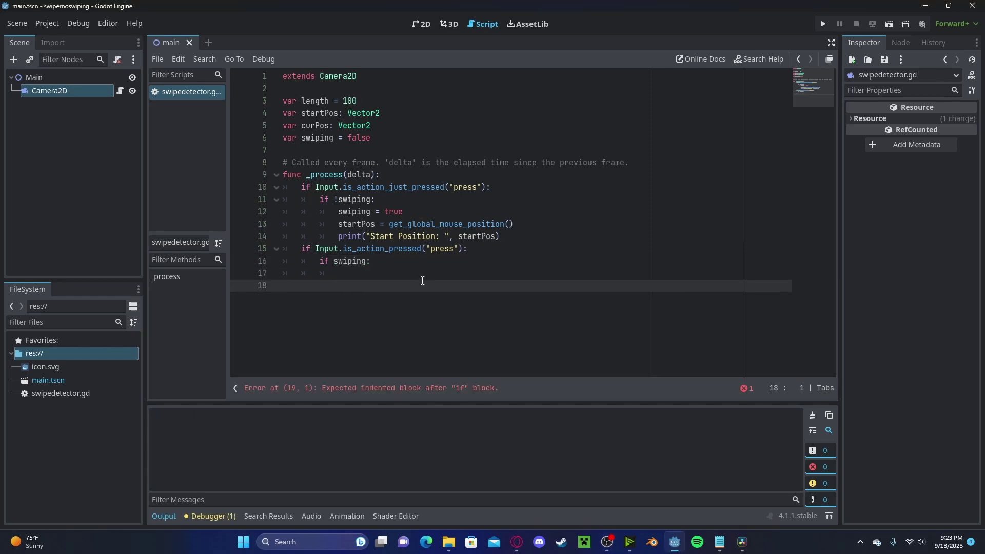
Step: Set curPos = get_global_mouse_position(), copying the call from the startPos line
{"action": "left_click", "coordinate": [455, 272]}
{"action": "type", "text": "curPos ="}
{"action": "left_click_drag", "start_coordinate": [388, 224], "coordinate": [513, 224]}
{"action": "key", "text": "ctrl+c"}
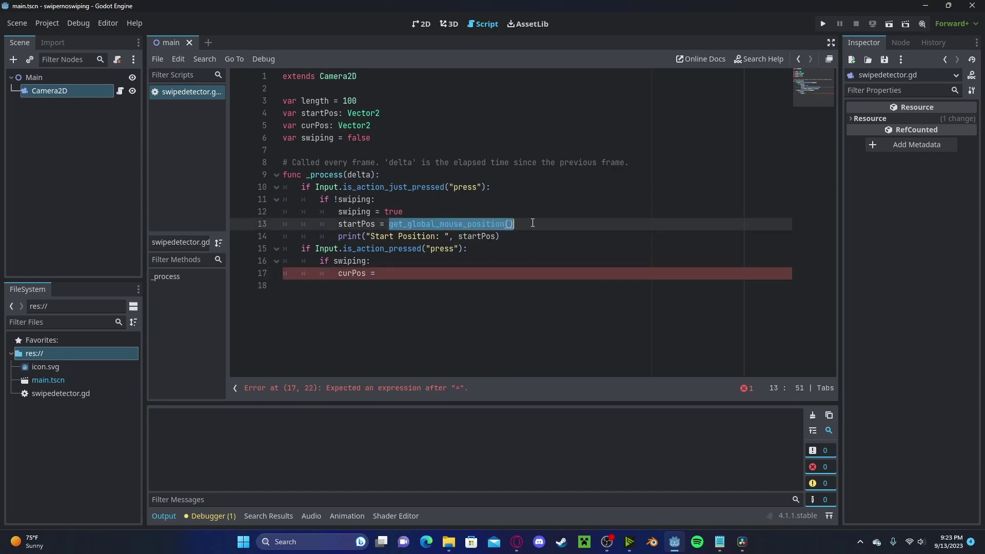
{"action": "left_click", "coordinate": [409, 273]}
{"action": "key", "text": "ctrl+v"}
{"action": "key", "text": "Return"}
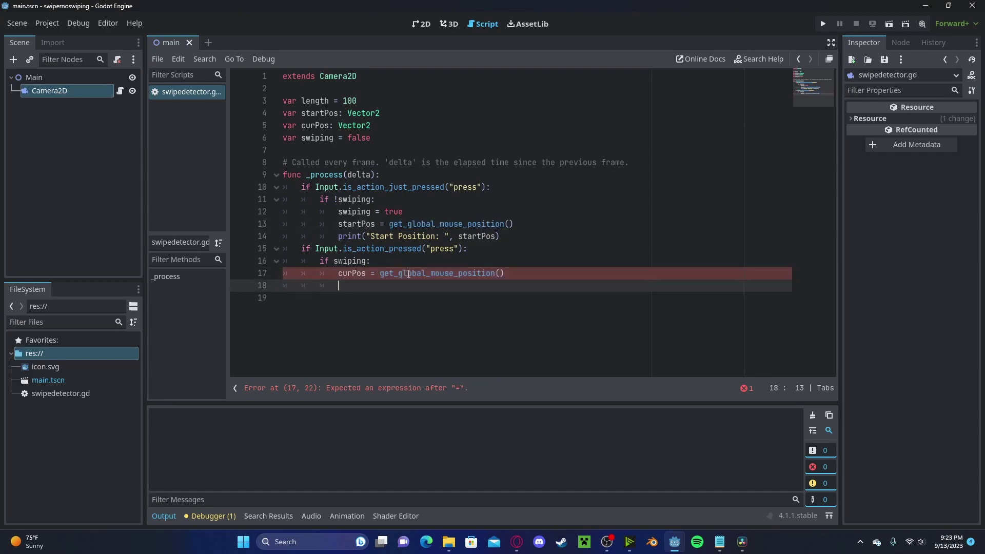
Step: Add if startPos.distance_to(curPos) >= length: that prints "Swipe Detected!"
{"action": "type", "text": "if "}
{"action": "type", "text": "startPos.dis"}
{"action": "key", "text": "Down"}
{"action": "key", "text": "Return"}
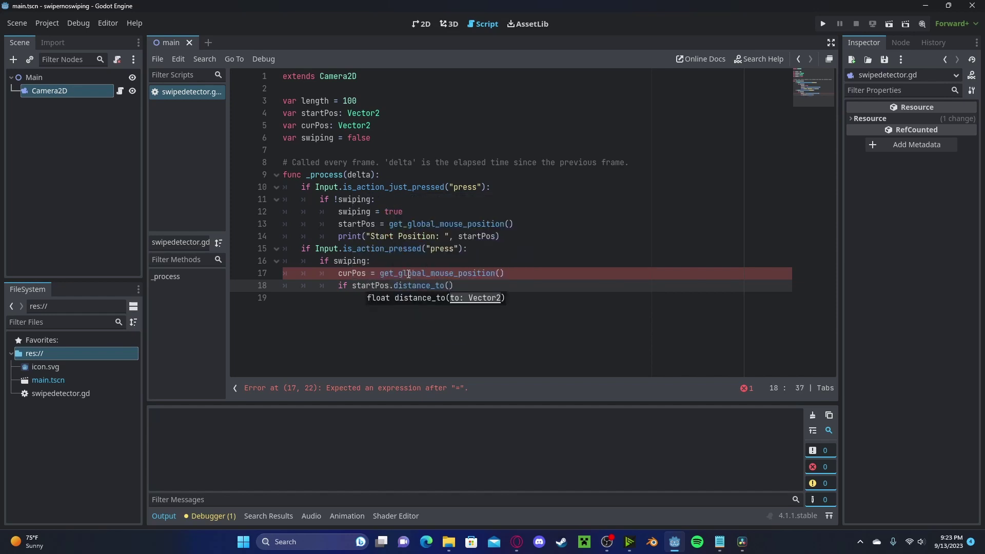
{"action": "type", "text": "curPos"}
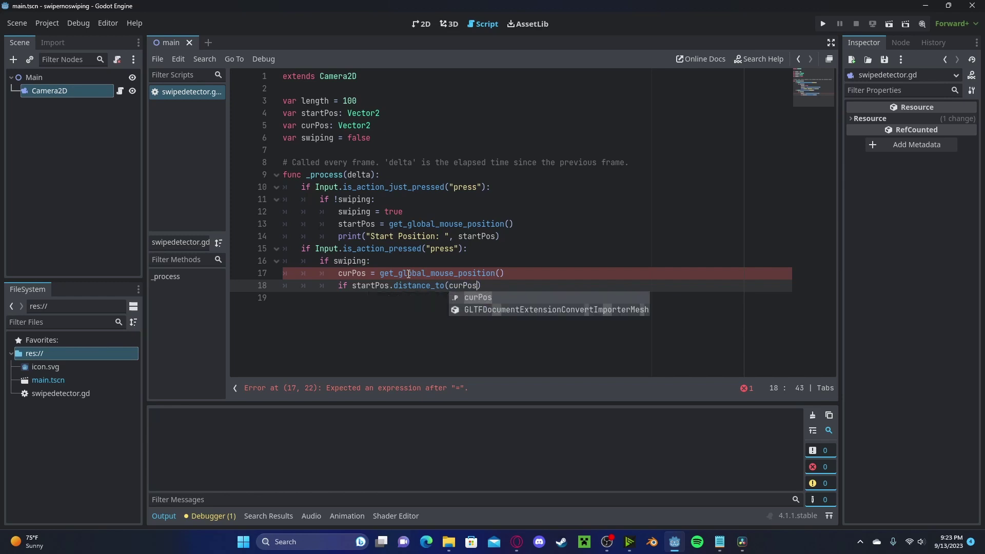
{"action": "type", "text": ") >= length:"}
{"action": "key", "text": "Return"}
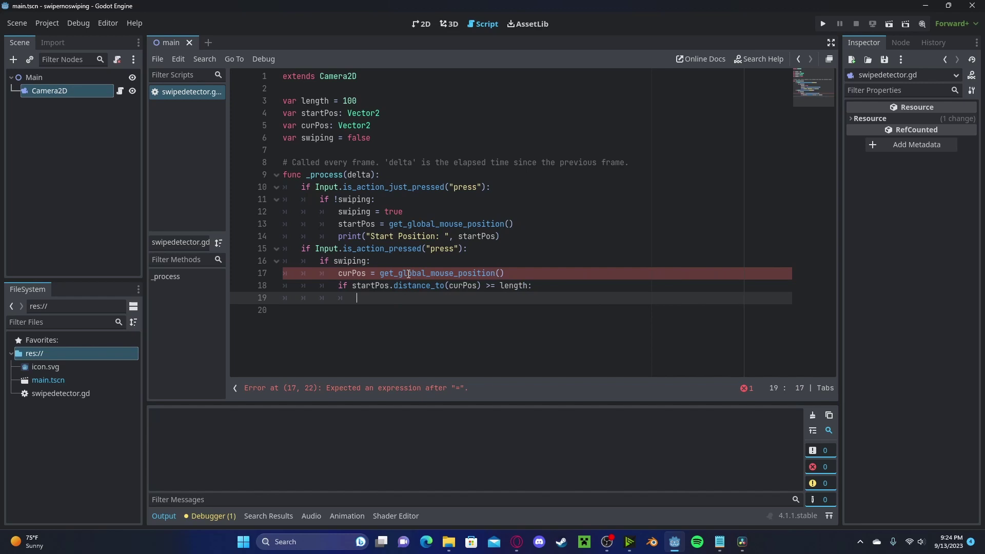
{"action": "type", "text": "print(\"Swipe Detected"}
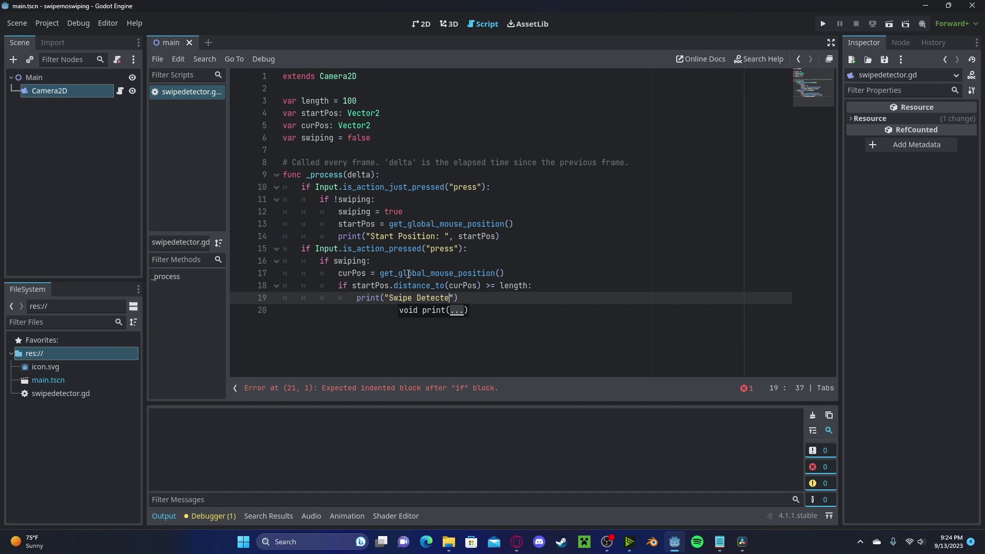
{"action": "type", "text": "!"}
{"action": "key", "text": "End"}
{"action": "key", "text": "Return"}
Step: Reset swiping = false after the print and add an else branch also setting swiping = false
{"action": "type", "text": "swiping = false"}
{"action": "key", "text": "Return"}
{"action": "key", "text": "BackSpace"}
{"action": "key", "text": "BackSpace"}
{"action": "key", "text": "BackSpace"}
{"action": "type", "text": "else:"}
{"action": "key", "text": "Return"}
{"action": "type", "text": "swiping = false"}
Step: Run the project, make two drag gestures in the game window, then stop it with F8
{"action": "left_click", "coordinate": [826, 26]}
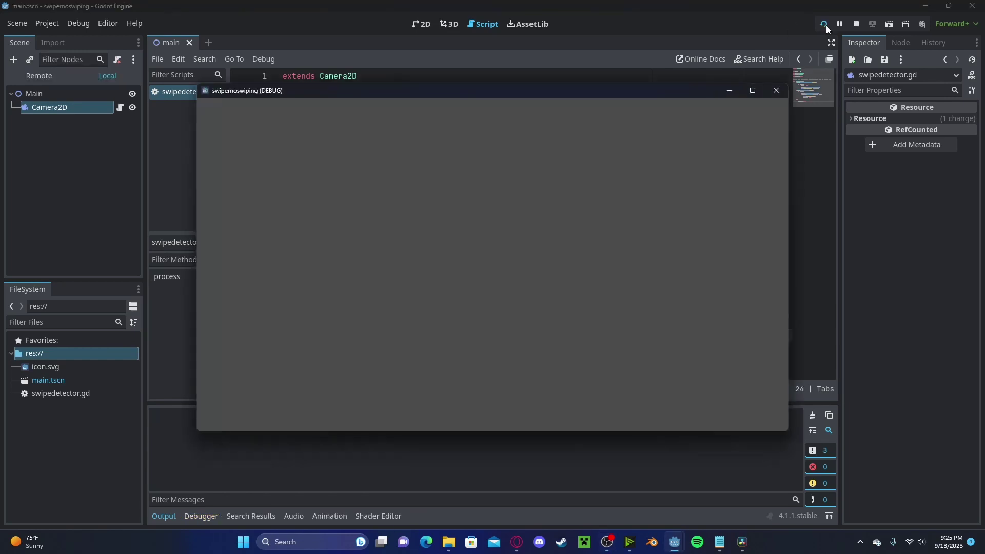
{"action": "left_click_drag", "start_coordinate": [497, 130], "coordinate": [500, 265]}
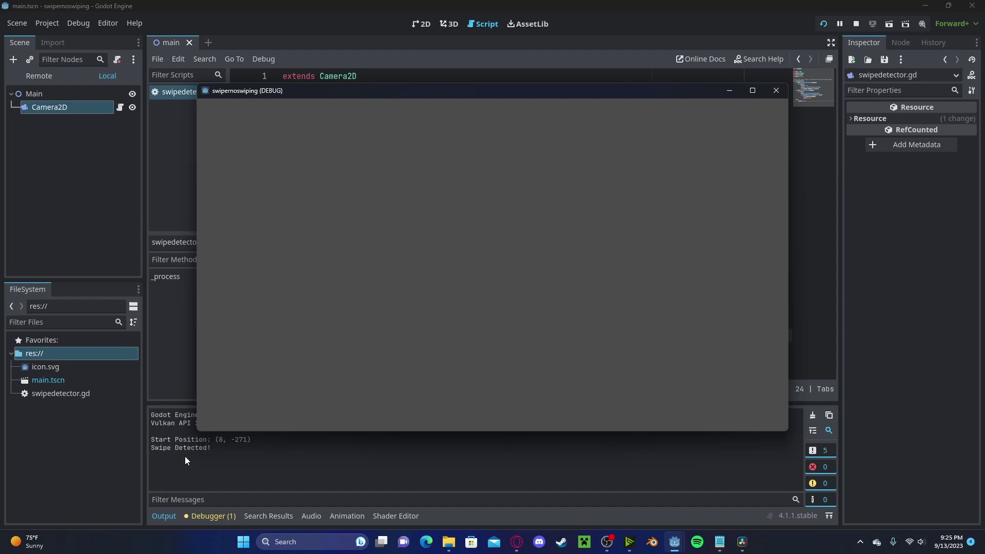
{"action": "mouse_move", "coordinate": [442, 233]}
{"action": "left_mouse_down"}
{"action": "mouse_move", "coordinate": [467, 117]}
{"action": "mouse_move", "coordinate": [465, 304]}
{"action": "left_mouse_up"}
{"action": "key", "text": "F8"}
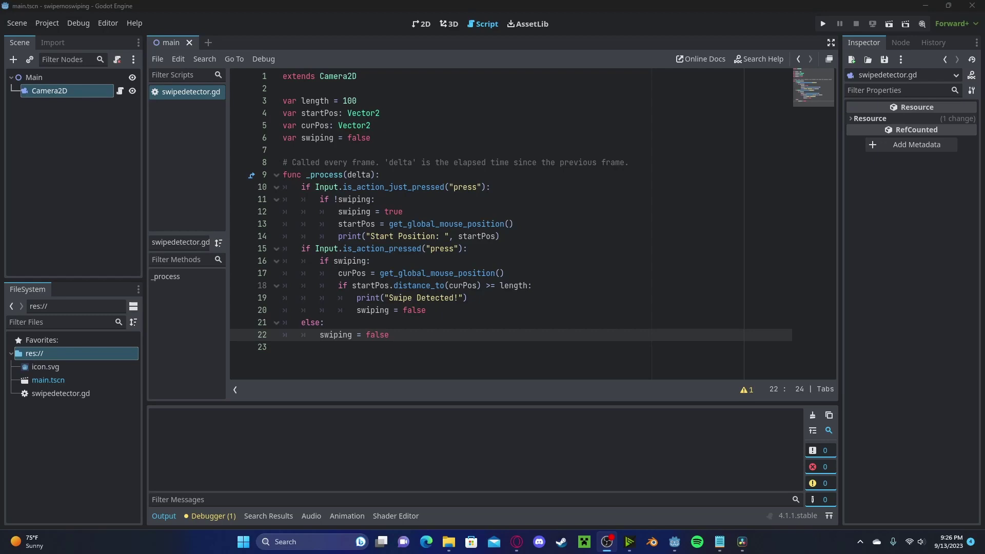
Step: Insert var threshold = 10 below the swiping declaration and save the script
{"action": "left_click", "coordinate": [319, 199]}
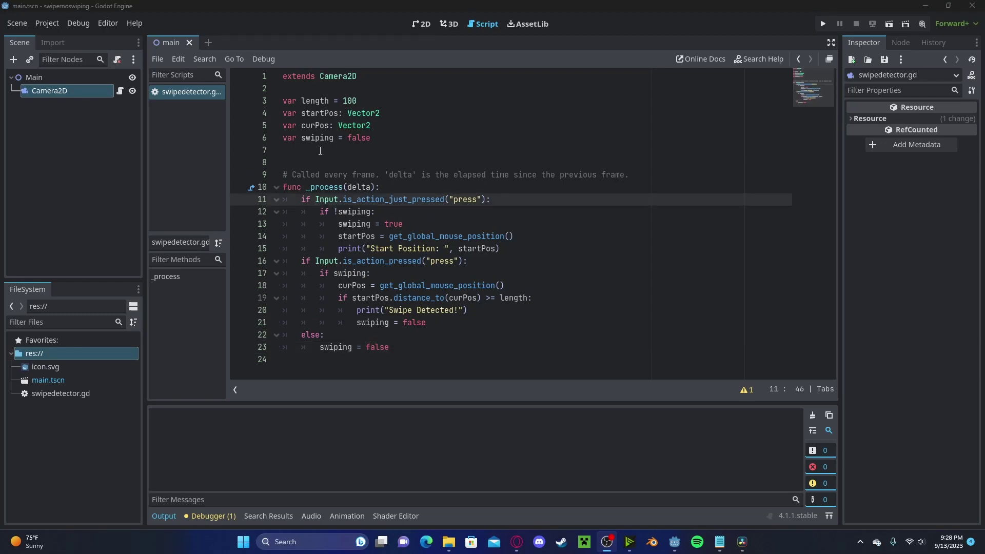
{"action": "left_click", "coordinate": [319, 150]}
{"action": "key", "text": "Return"}
{"action": "key", "text": "Return"}
{"action": "key", "text": "Up"}
{"action": "type", "text": "var threshold "}
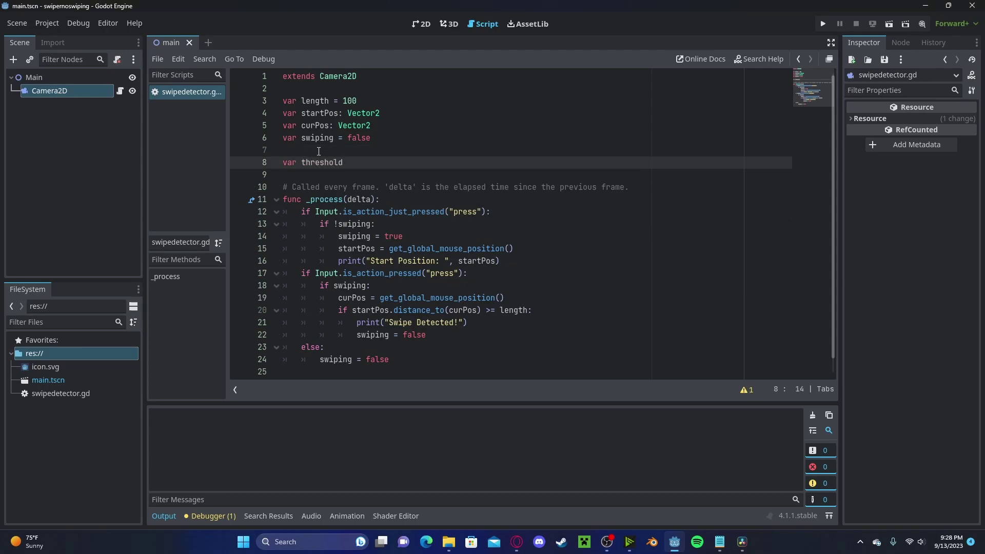
{"action": "type", "text": "= 10"}
{"action": "key", "text": "ctrl+s"}
{"action": "scroll", "coordinate": [446, 271], "scroll_direction": "down", "scroll_amount": 1}
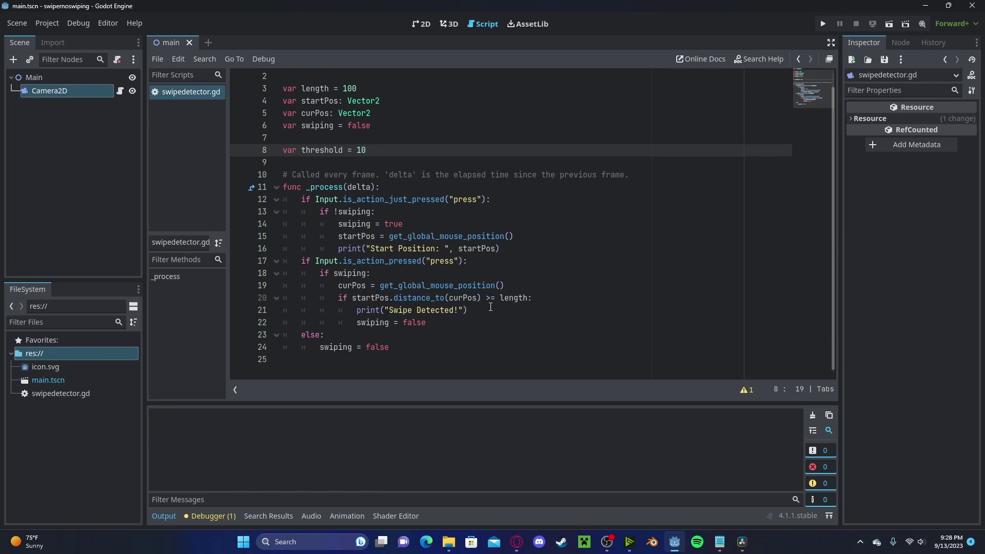
Step: Replace the print and reset lines with if abs(startPos.y-curPos.y) <= threshold:
{"action": "left_click_drag", "start_coordinate": [440, 324], "coordinate": [358, 310]}
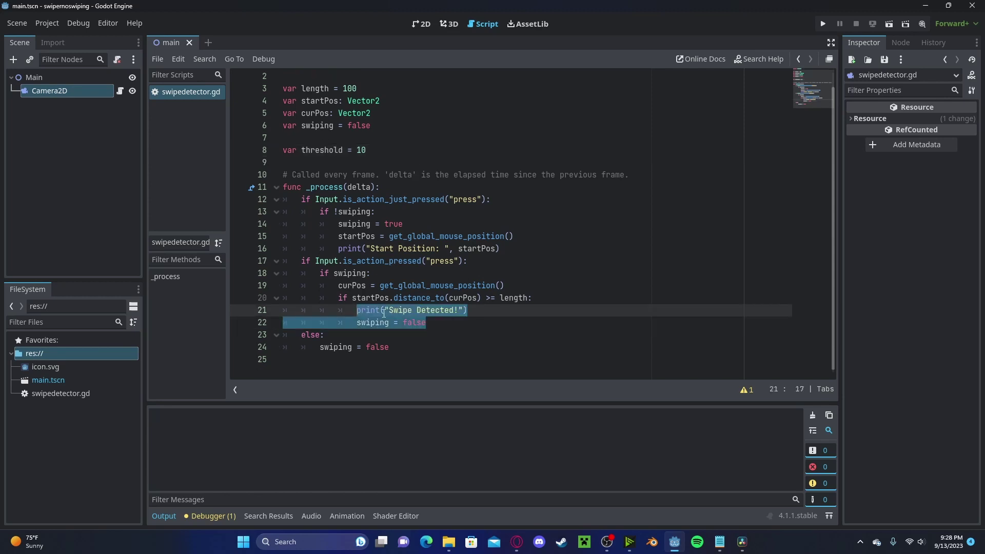
{"action": "key", "text": "BackSpace"}
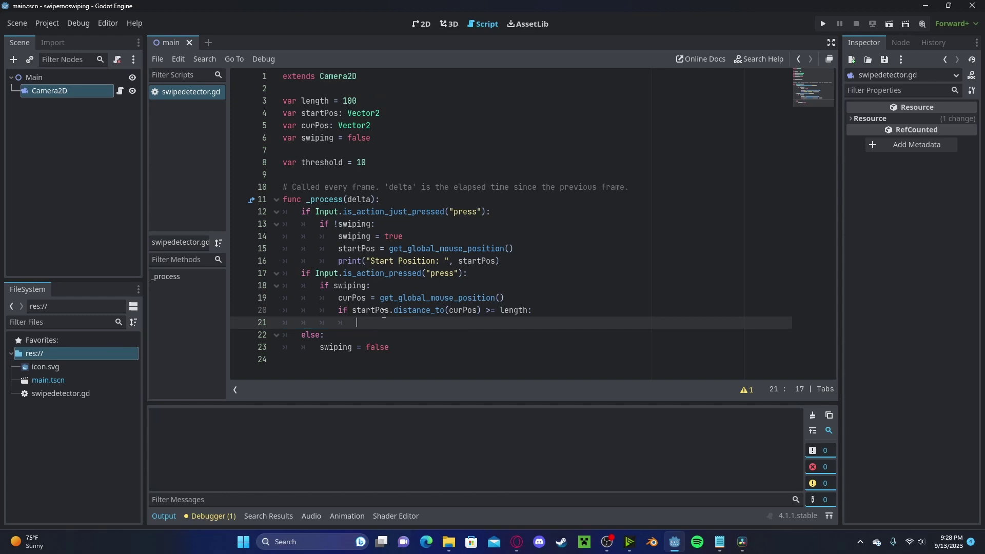
{"action": "type", "text": "if abs(startP"}
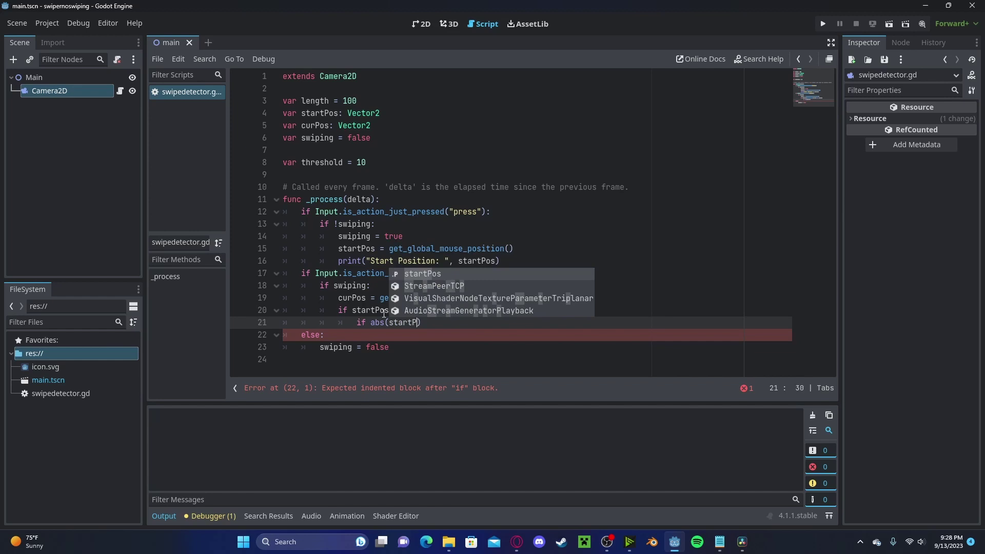
{"action": "key", "text": "Return"}
{"action": "type", "text": ".y"}
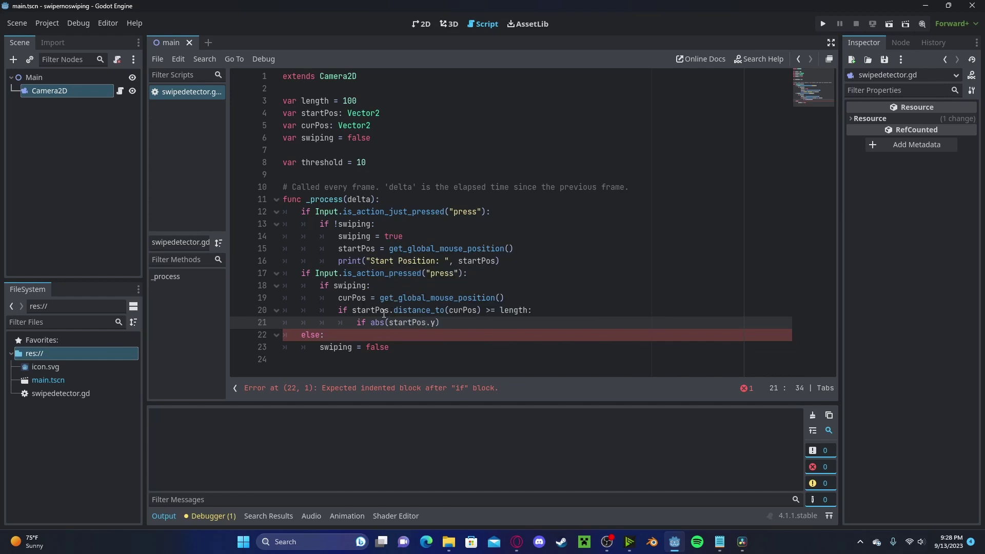
{"action": "type", "text": "-curPos.y) "}
{"action": "type", "text": "<"}
{"action": "type", "text": "M"}
{"action": "key", "text": "BackSpace"}
{"action": "type", "text": "= thres"}
{"action": "key", "text": "Return"}
{"action": "type", "text": ":"}
{"action": "key", "text": "Return"}
Step: Inside that branch, print "Horizontal Swipe!" and set swiping = false
{"action": "type", "text": "print(\"Hp"}
{"action": "key", "text": "BackSpace"}
{"action": "type", "text": "orizontal Swipe!"}
{"action": "key", "text": "End"}
{"action": "key", "text": "Return"}
{"action": "type", "text": "swiping = false"}
{"action": "key", "text": "Escape"}
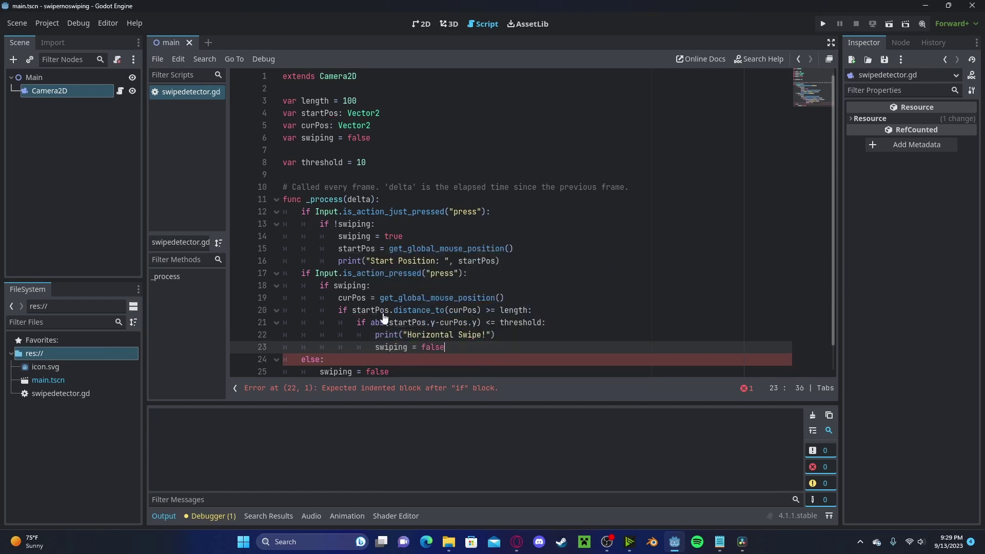
{"action": "scroll", "coordinate": [384, 313], "scroll_direction": "down", "scroll_amount": 1}
{"action": "left_click", "coordinate": [823, 24]}
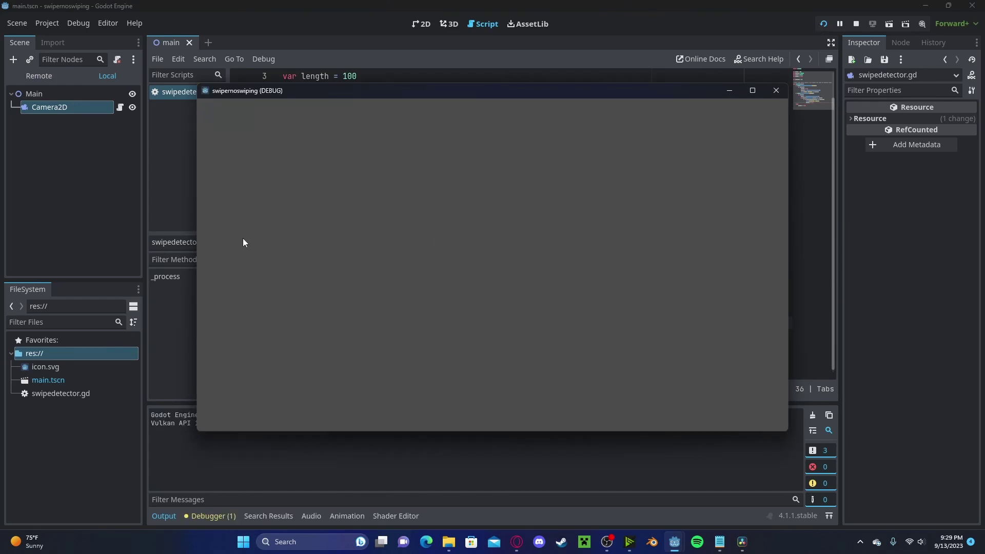
{"action": "left_click_drag", "start_coordinate": [243, 242], "coordinate": [562, 237]}
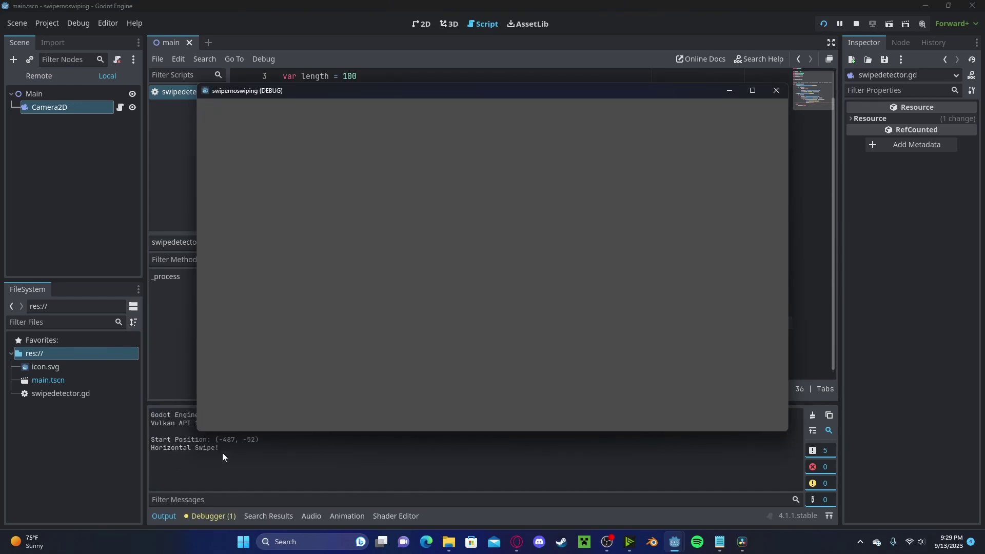
{"action": "left_click_drag", "start_coordinate": [459, 133], "coordinate": [464, 254]}
{"action": "left_click_drag", "start_coordinate": [457, 150], "coordinate": [472, 405]}
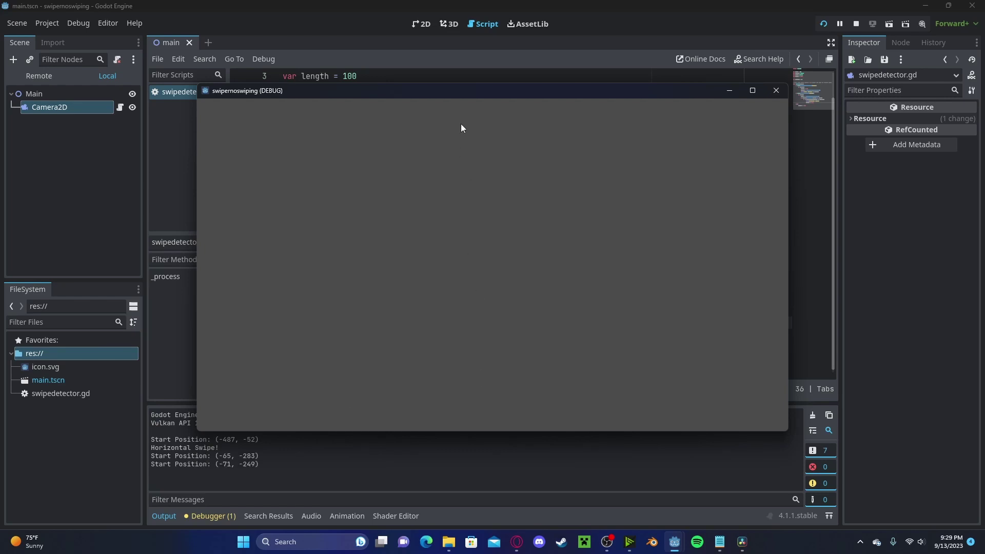
{"action": "mouse_move", "coordinate": [461, 137]}
{"action": "left_mouse_down"}
{"action": "mouse_move", "coordinate": [477, 197]}
{"action": "mouse_move", "coordinate": [472, 176]}
{"action": "mouse_move", "coordinate": [458, 339]}
{"action": "left_mouse_up"}
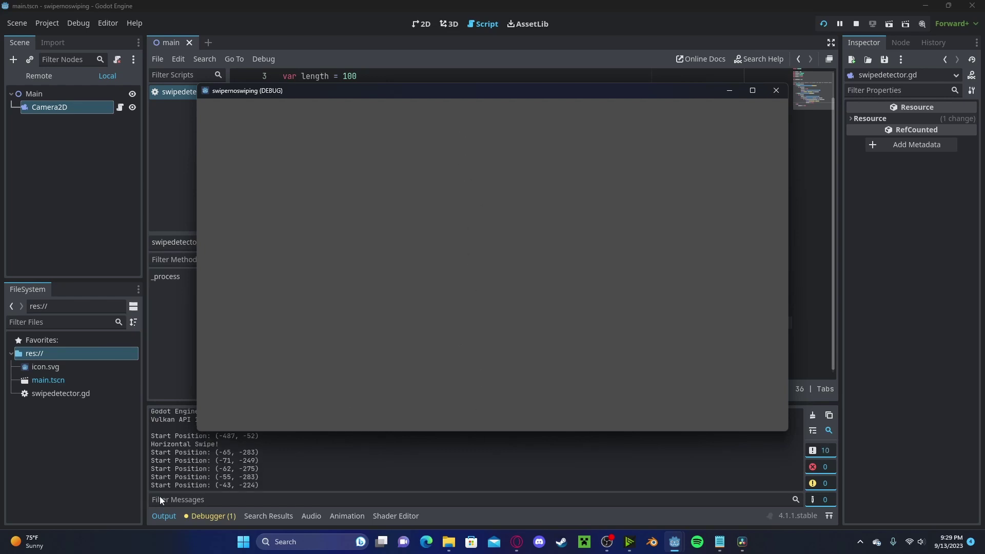
{"action": "key", "text": "alt+F4"}
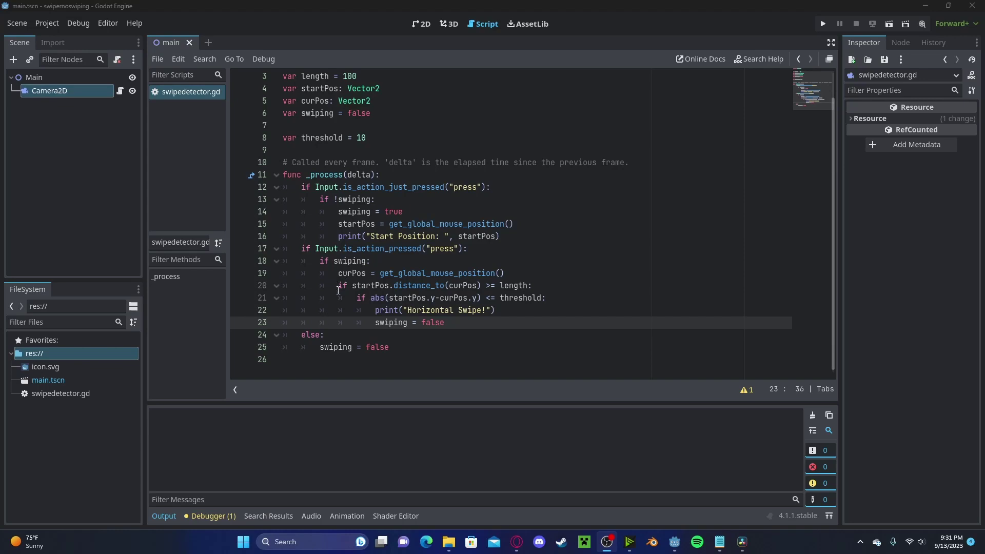
Step: Paste the horizontal check again as an elif branch right after it
{"action": "left_click_drag", "start_coordinate": [357, 299], "coordinate": [472, 321]}
{"action": "key", "text": "ctrl+c"}
{"action": "left_click", "coordinate": [456, 323]}
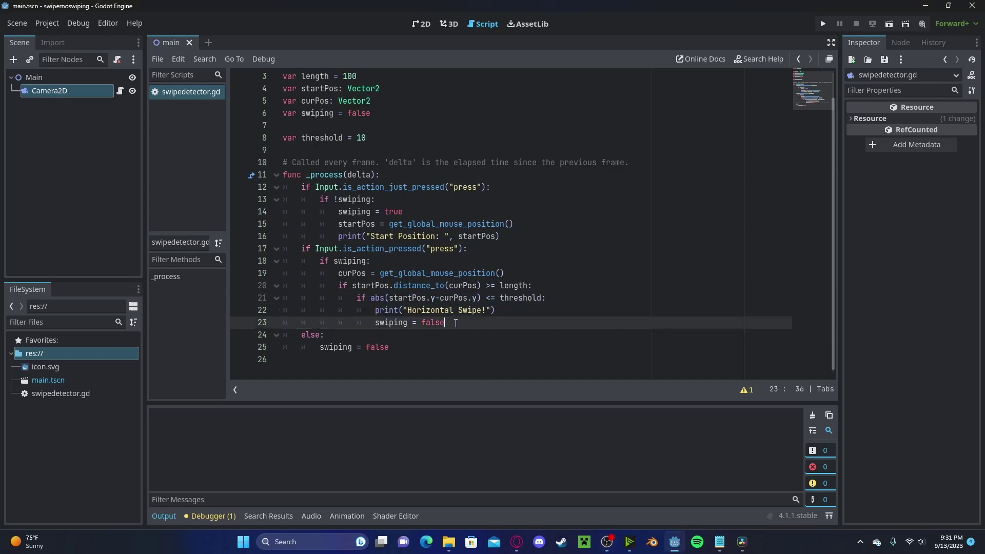
{"action": "key", "text": "Return"}
{"action": "key", "text": "BackSpace"}
{"action": "type", "text": "el"}
{"action": "key", "text": "ctrl+v"}
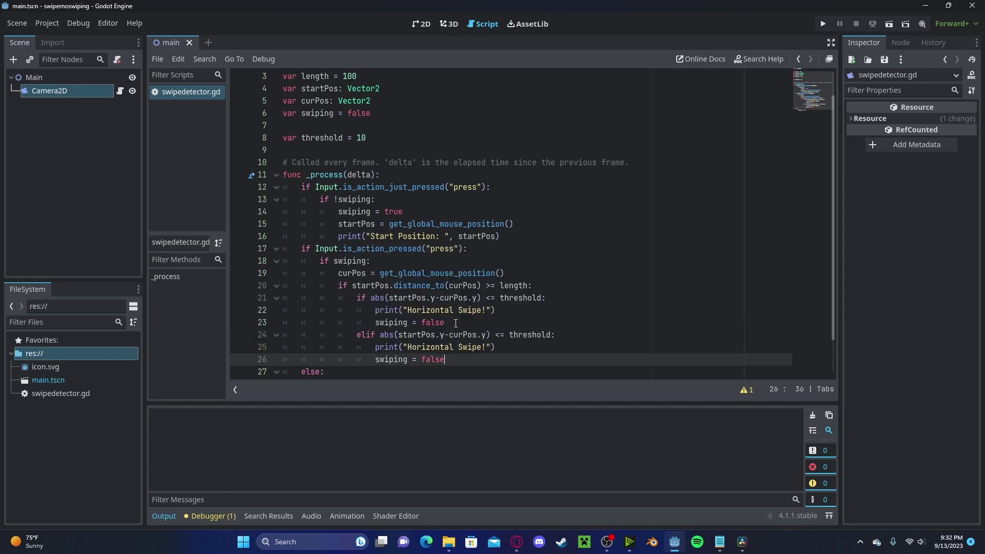
Step: Change the elif to compare the x components and its message to "Vertical Swipe!", saving
{"action": "left_click", "coordinate": [446, 336]}
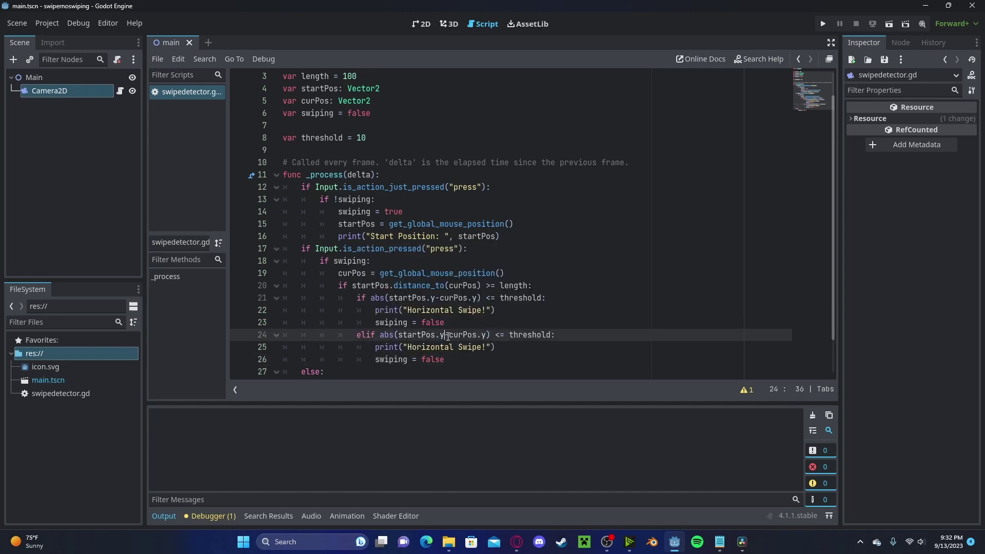
{"action": "key", "text": "BackSpace"}
{"action": "type", "text": "x"}
{"action": "key", "text": "Right"}
{"action": "key", "text": "Right"}
{"action": "key", "text": "Right"}
{"action": "key", "text": "ctrl+s"}
{"action": "double_click", "coordinate": [413, 347]}
{"action": "type", "text": "Vertical"}
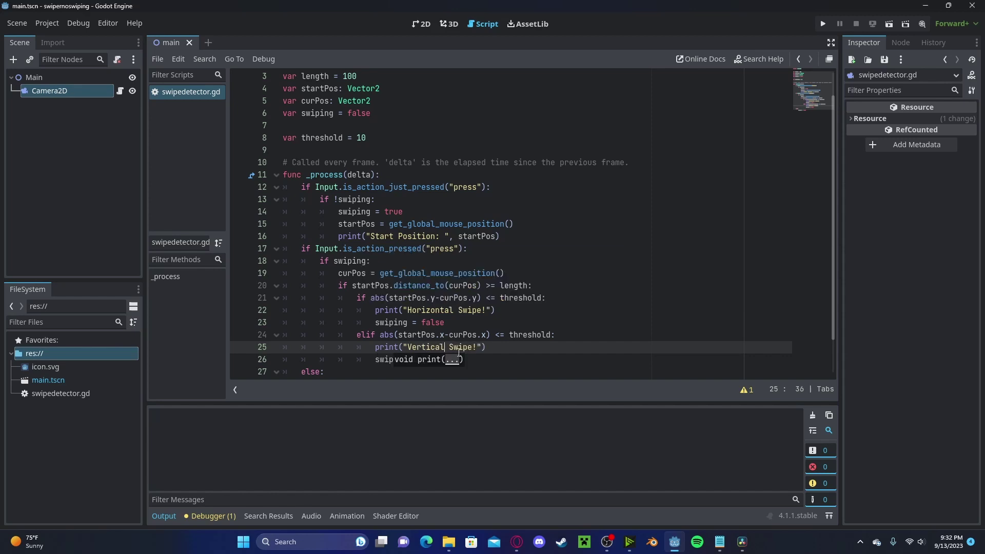
{"action": "left_click", "coordinate": [601, 223]}
{"action": "scroll", "coordinate": [601, 268], "scroll_direction": "down", "scroll_amount": 1}
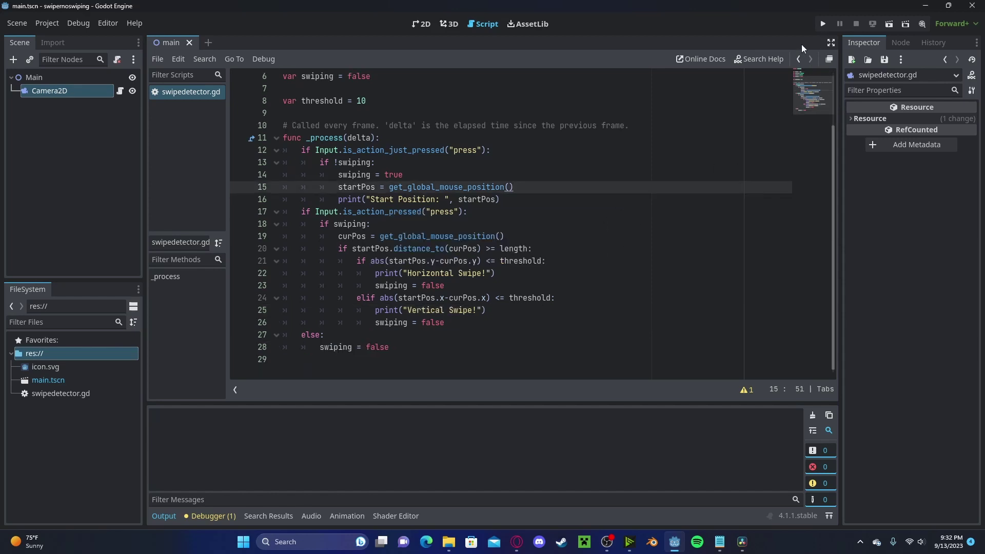
{"action": "left_click", "coordinate": [823, 24]}
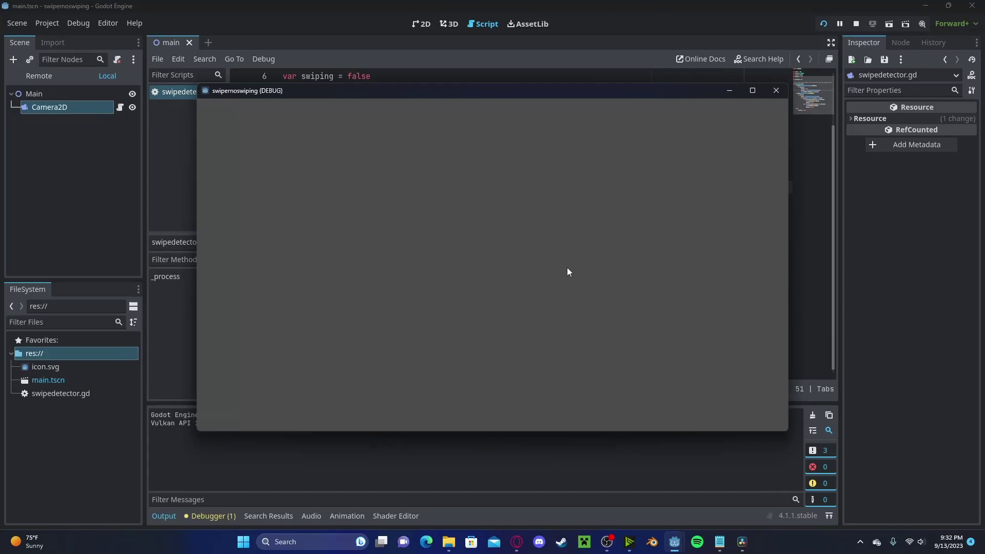
{"action": "left_click_drag", "start_coordinate": [495, 133], "coordinate": [484, 371]}
{"action": "left_click_drag", "start_coordinate": [461, 122], "coordinate": [447, 329]}
{"action": "left_click_drag", "start_coordinate": [302, 248], "coordinate": [593, 244]}
{"action": "left_click_drag", "start_coordinate": [282, 251], "coordinate": [671, 256]}
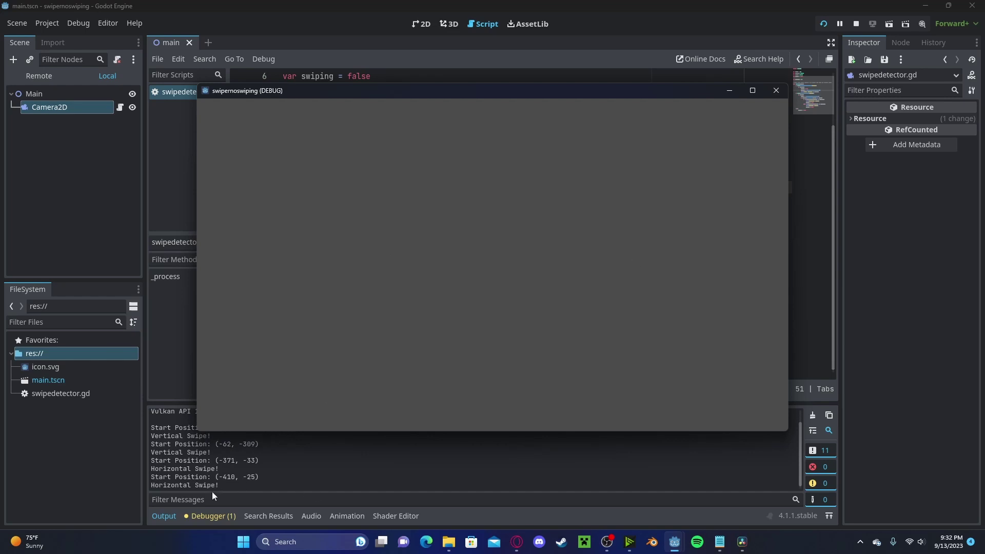
{"action": "key", "text": "F8"}
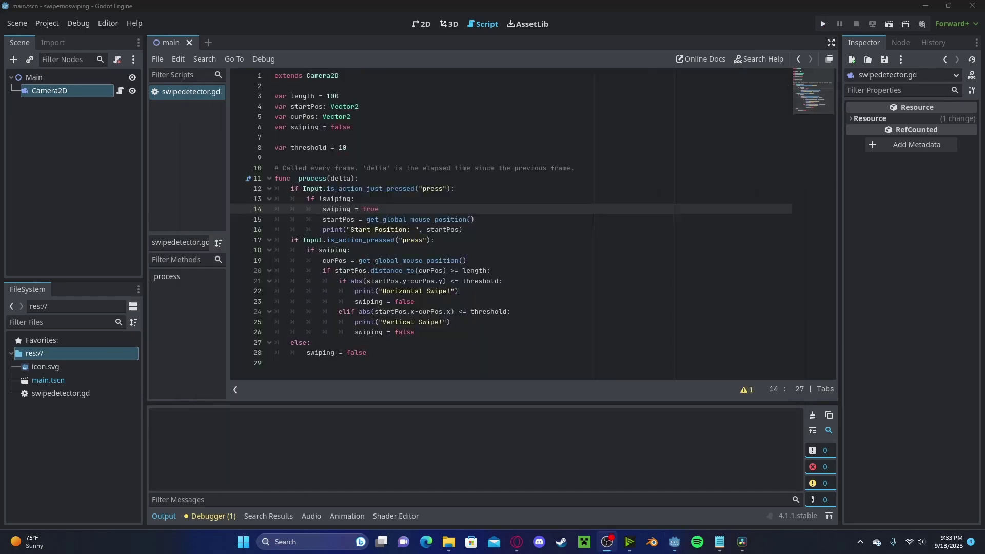